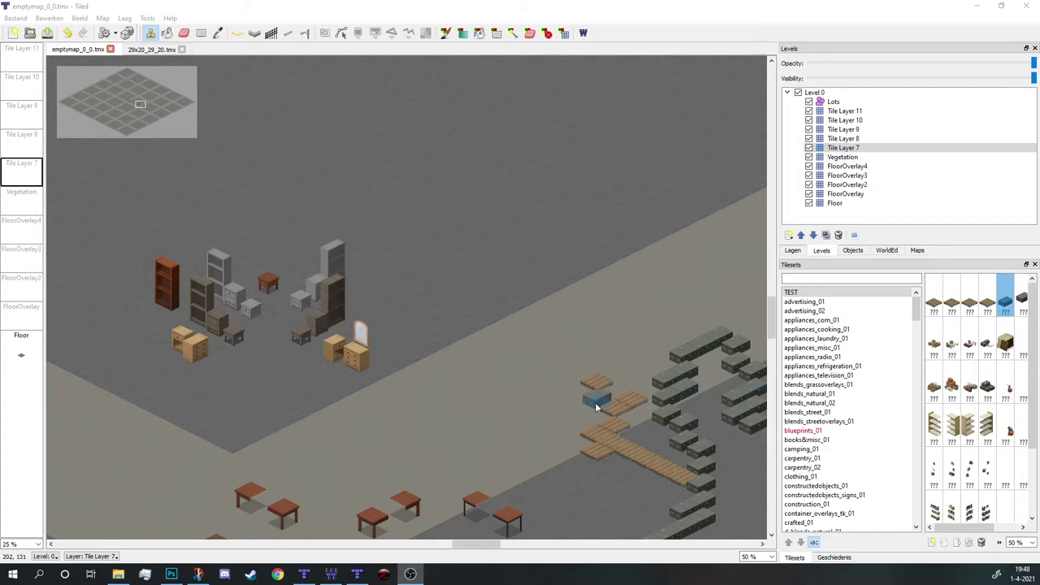
- Look over the tilesheet images in the diederiks_tile_palooza_pack_maker folder inside Tiles, and return to the map editor
mouse_move(595, 403)
middle_down()
mouse_move(618, 263)
mouse_move(613, 405)
middle_up()
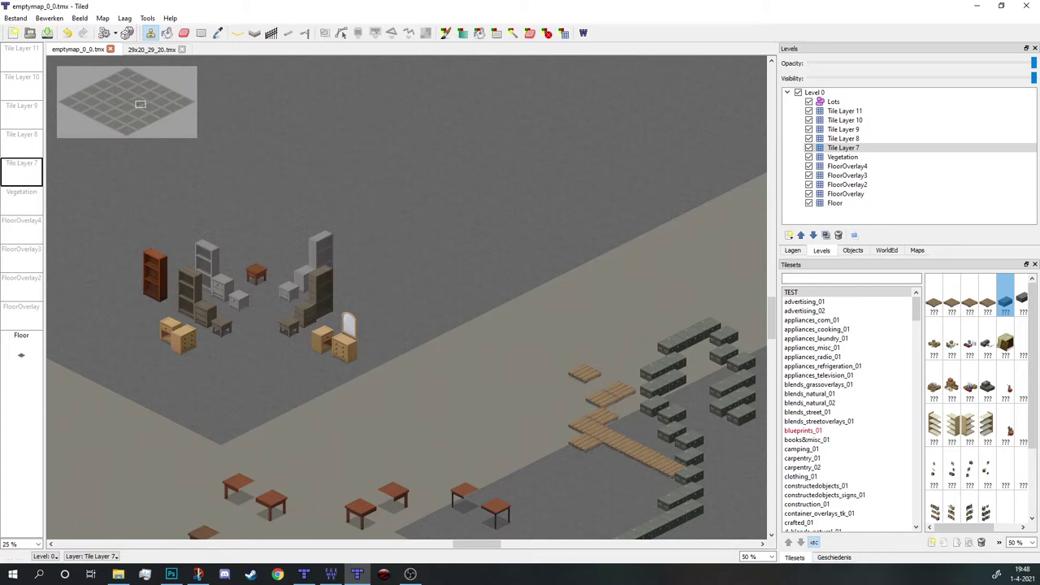
key(super+e)
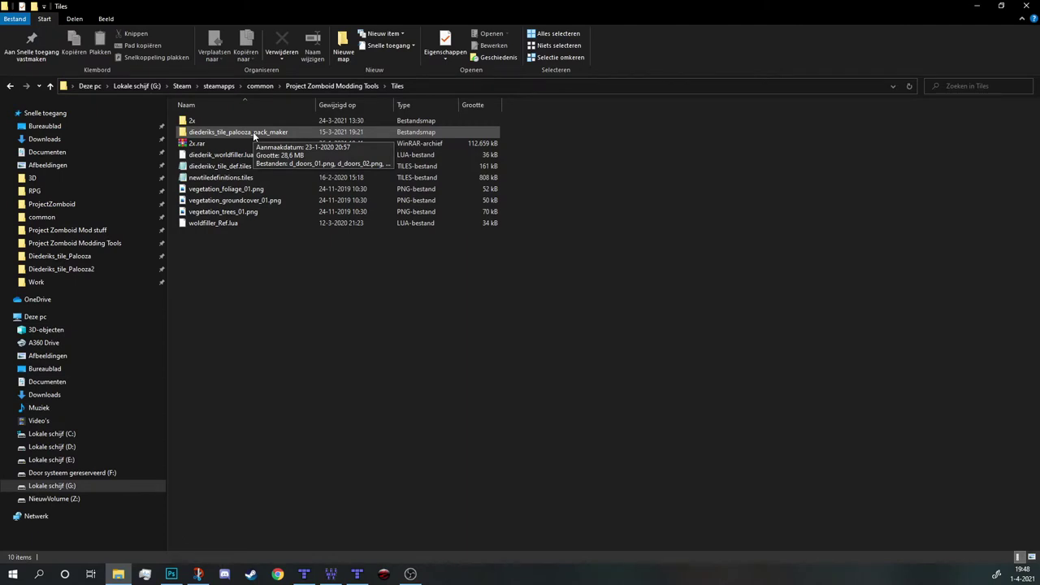
double_click(253, 133)
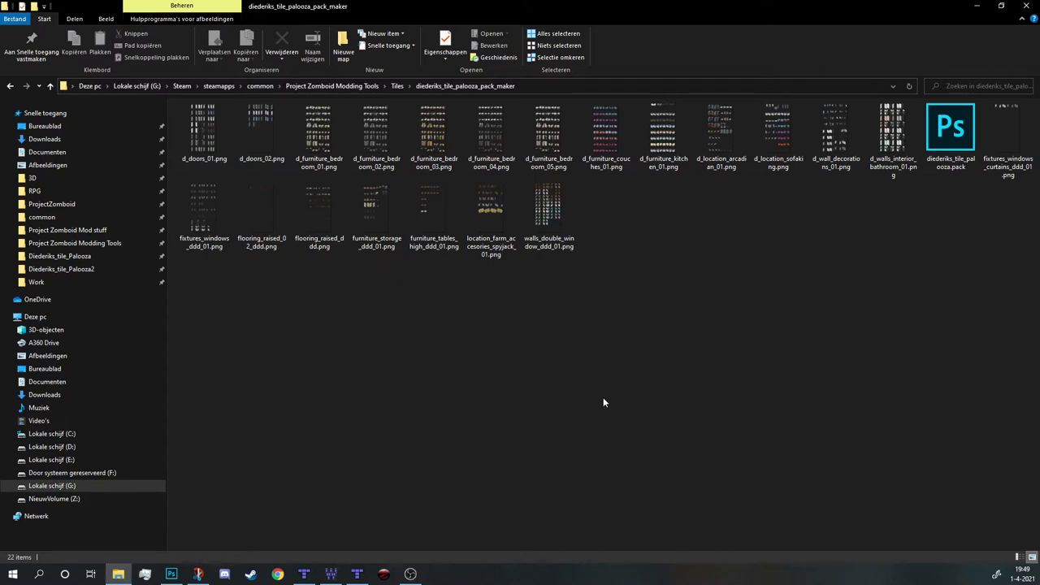
click(966, 7)
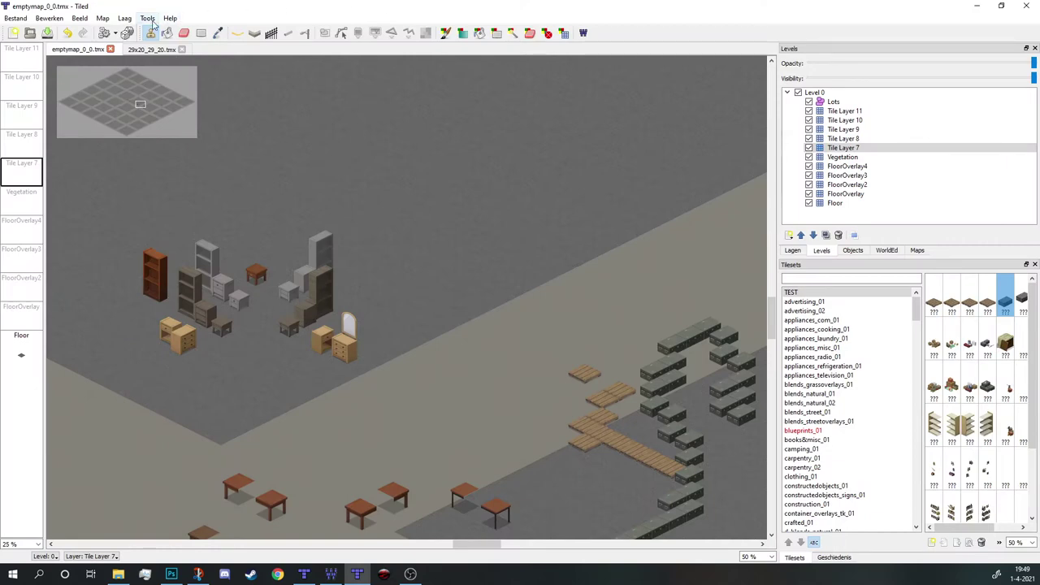
- Start a new .pack file and set its output to diederiks_tile_palooza.pack in Tiles\diederiks_tile_palooza_pack_maker, agreeing to replace the existing file
click(148, 19)
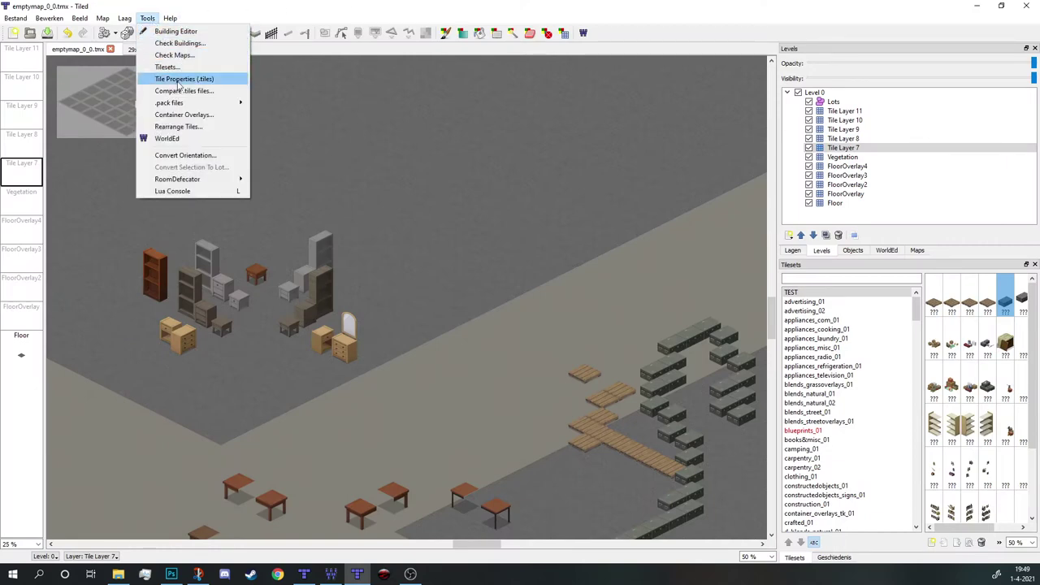
mouse_move(235, 106)
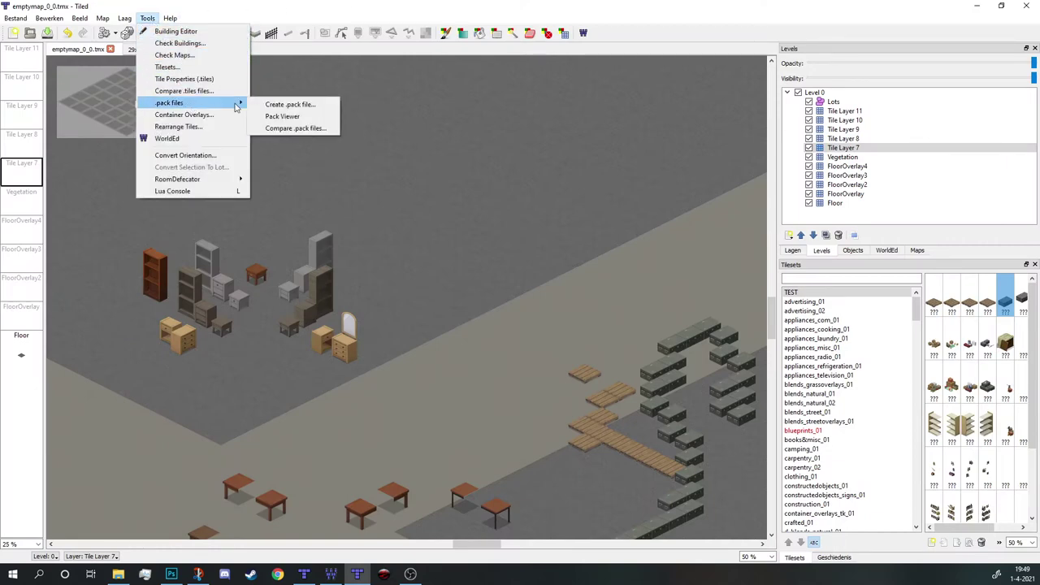
click(294, 104)
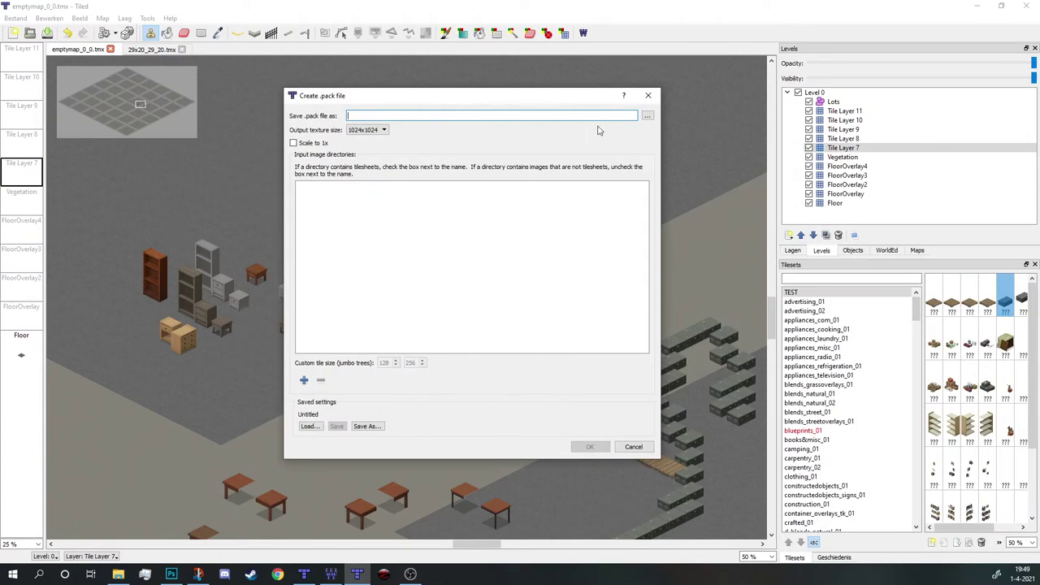
click(648, 116)
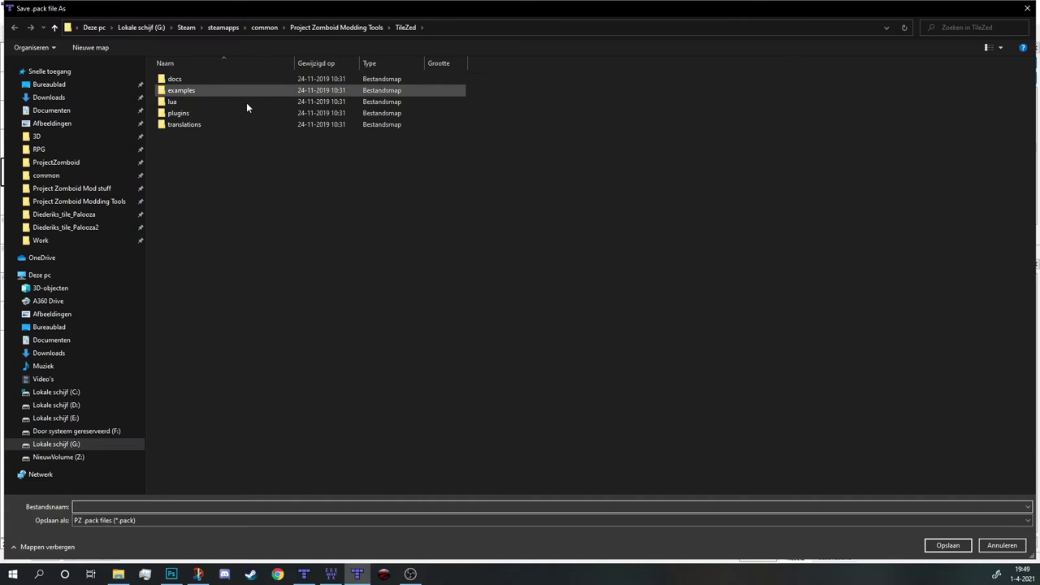
click(95, 202)
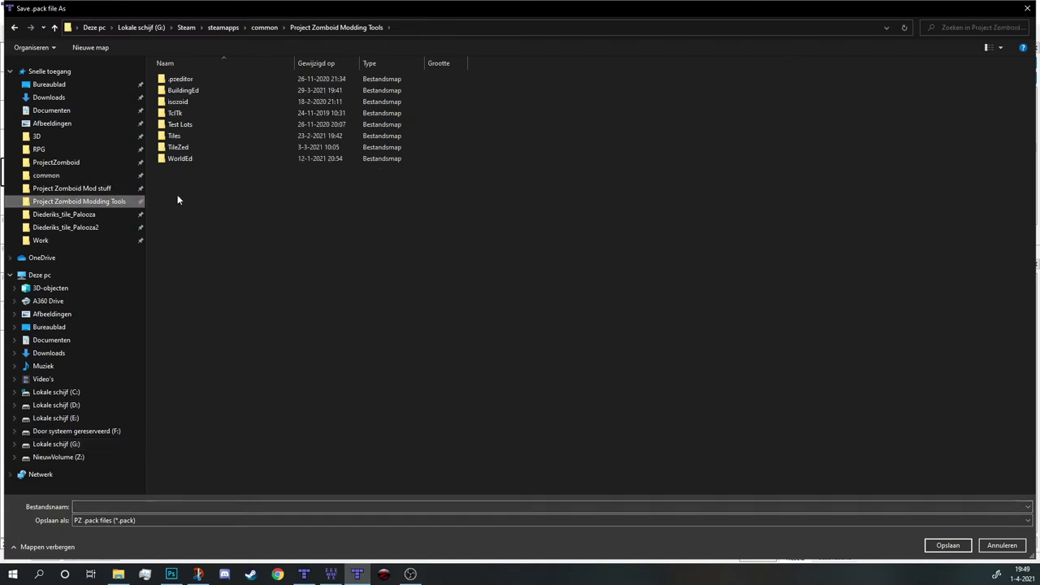
double_click(204, 136)
double_click(227, 91)
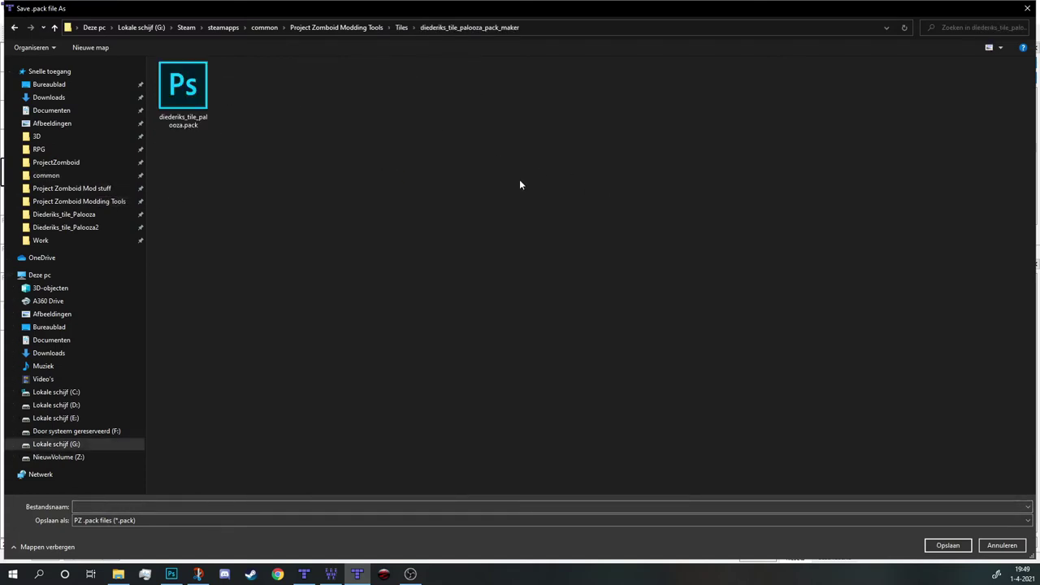
click(204, 98)
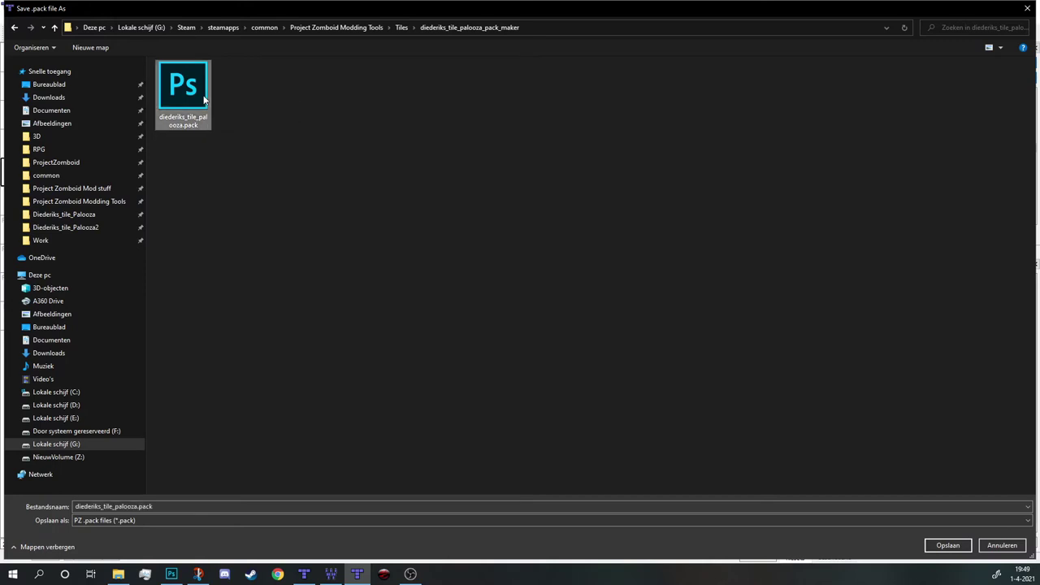
double_click(204, 98)
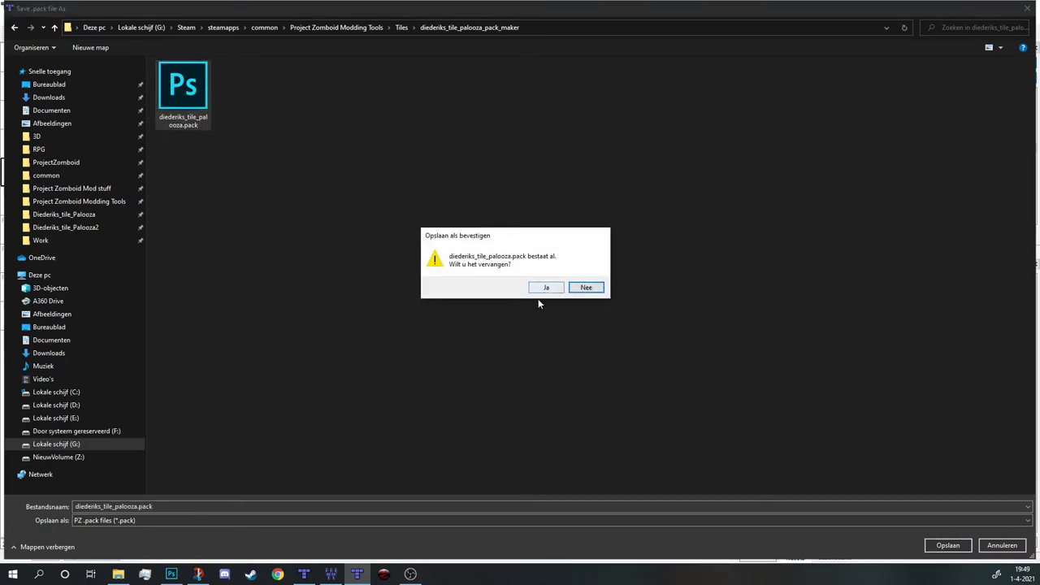
click(546, 290)
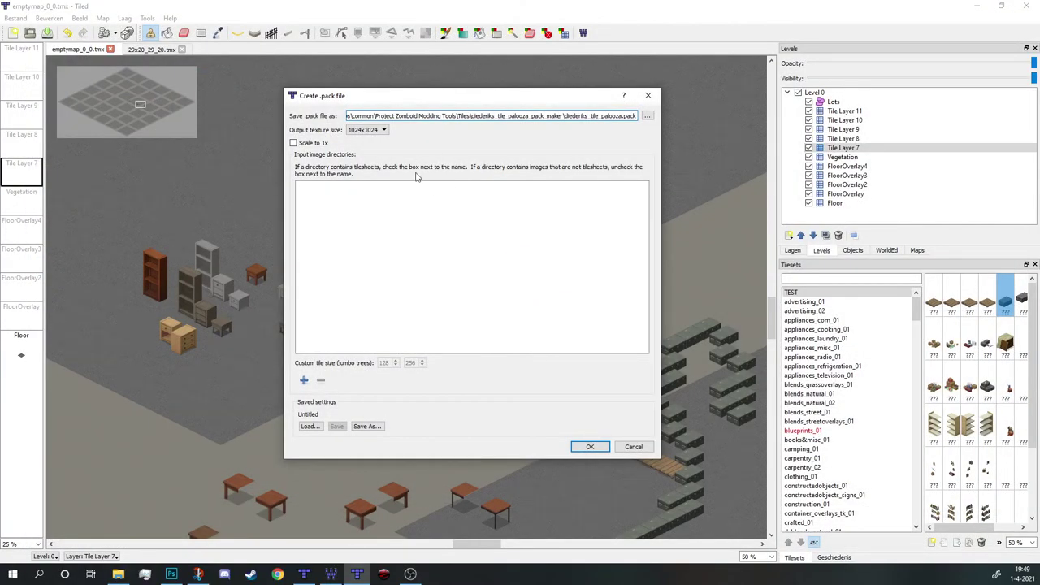
- Add the diederiks_tile_palooza_pack_maker folder as an input image directory, and cancel the .pack file creation
click(304, 381)
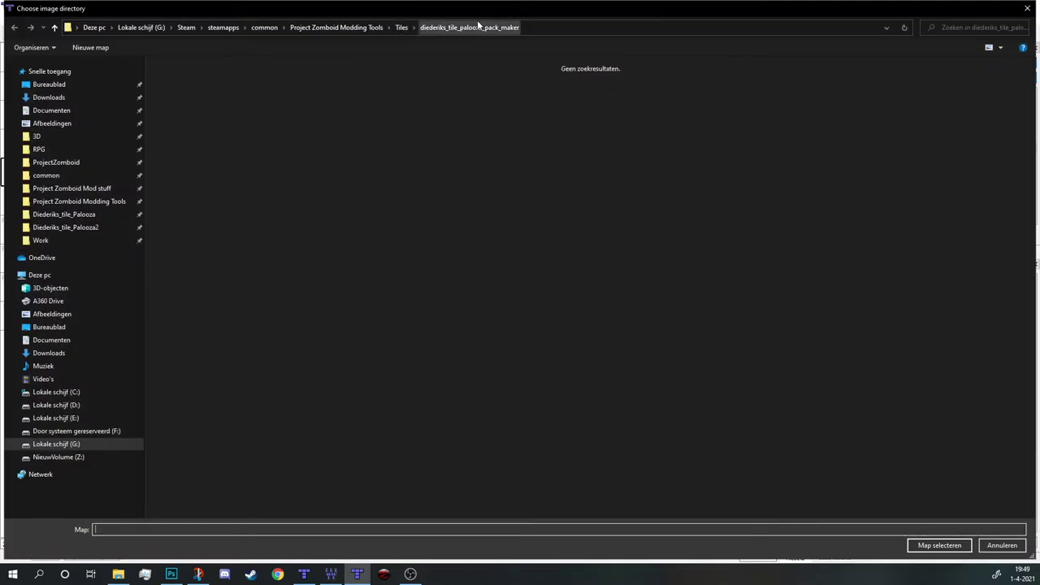
click(402, 28)
click(227, 93)
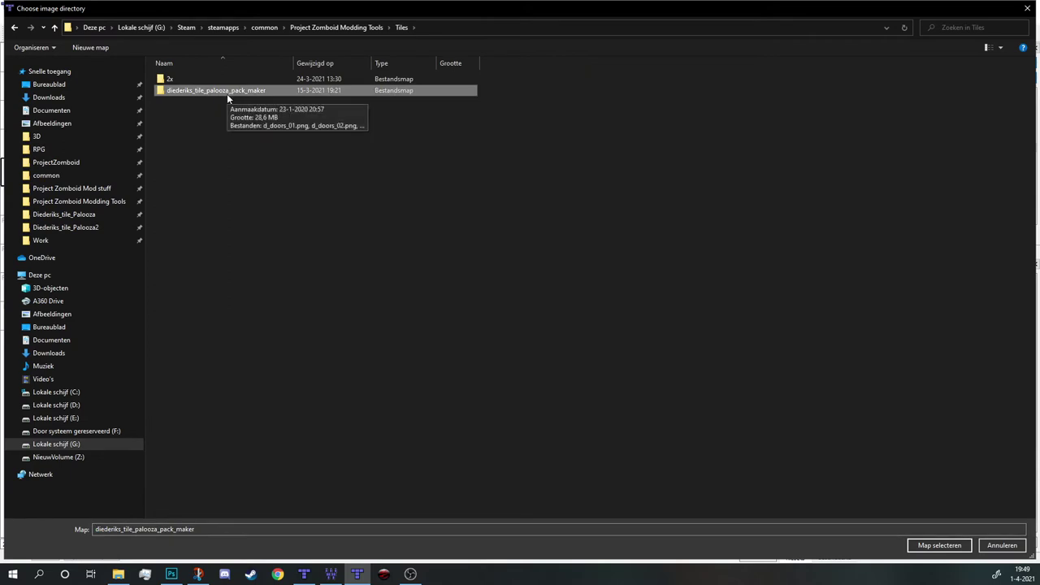
click(941, 545)
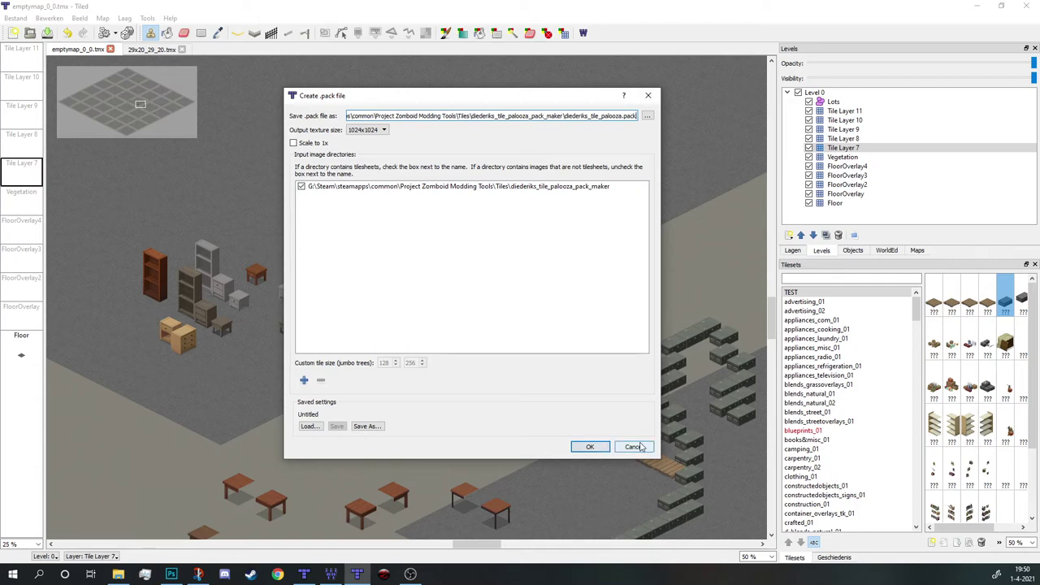
click(635, 447)
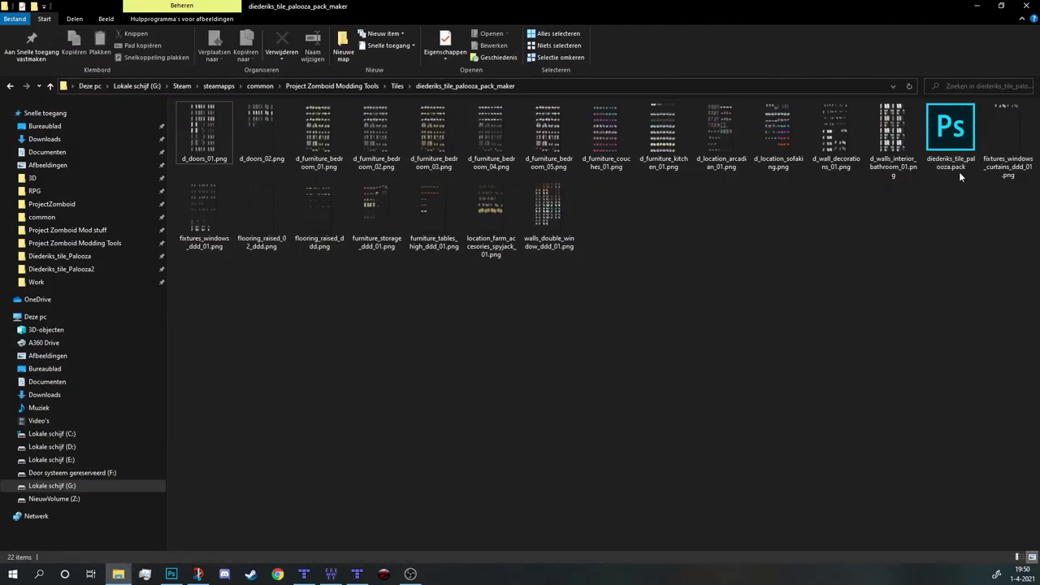
- Point out diederiks_tile_palooza.pack among the tilesheets and open the mods folder inside Zomboid
click(958, 166)
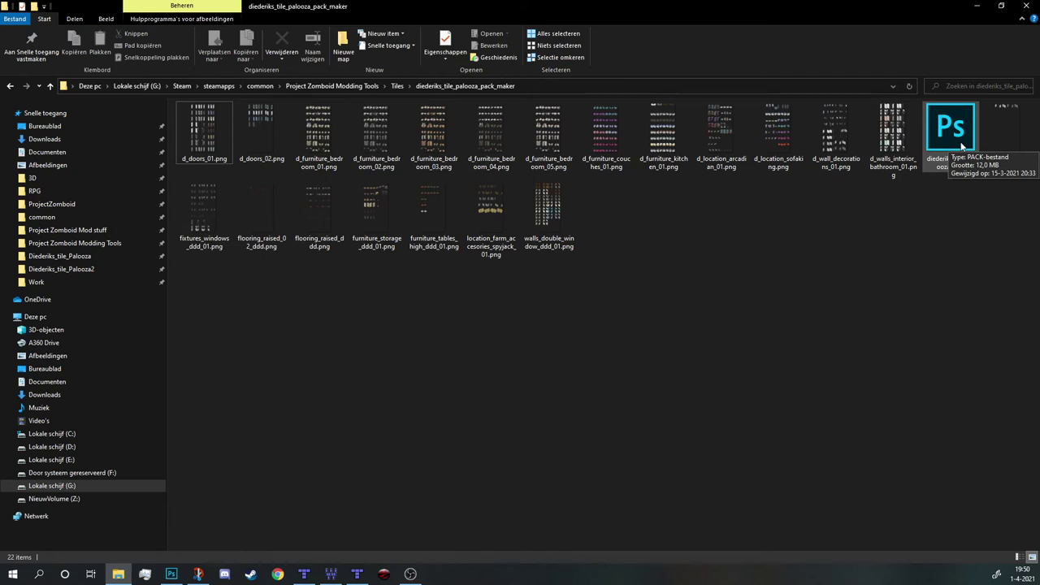
click(963, 146)
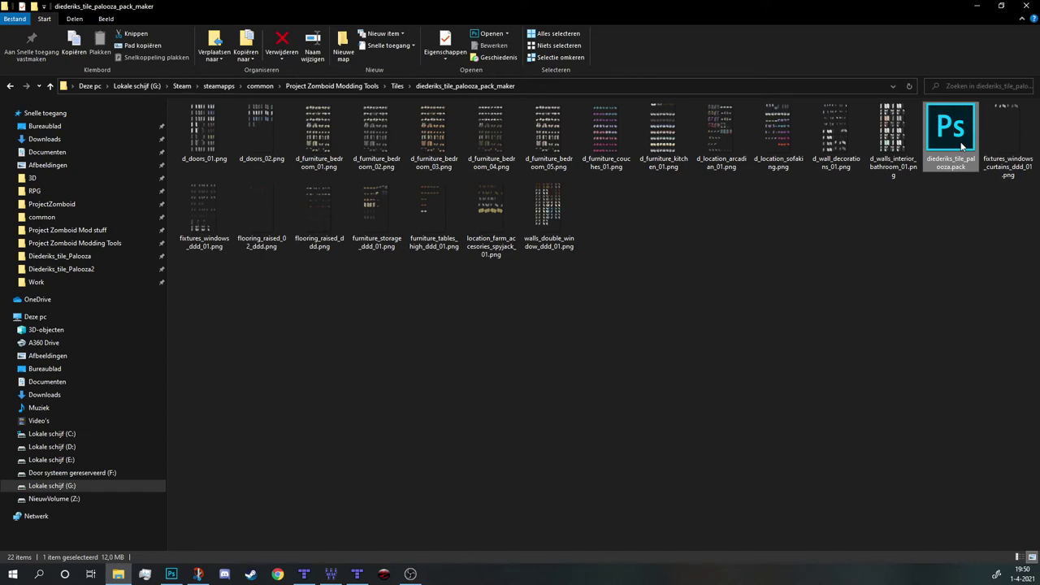
click(82, 258)
click(133, 88)
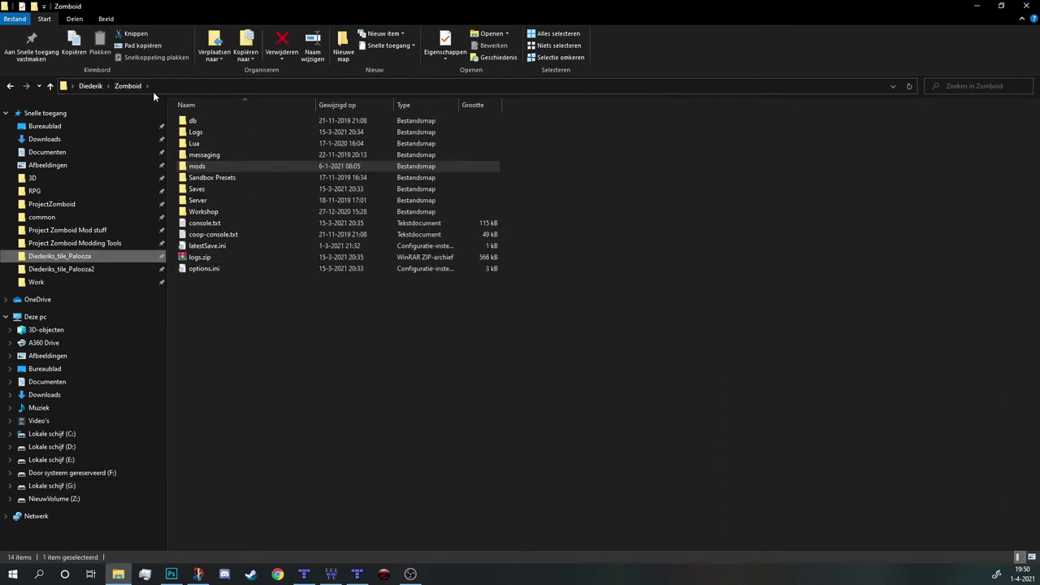
double_click(218, 168)
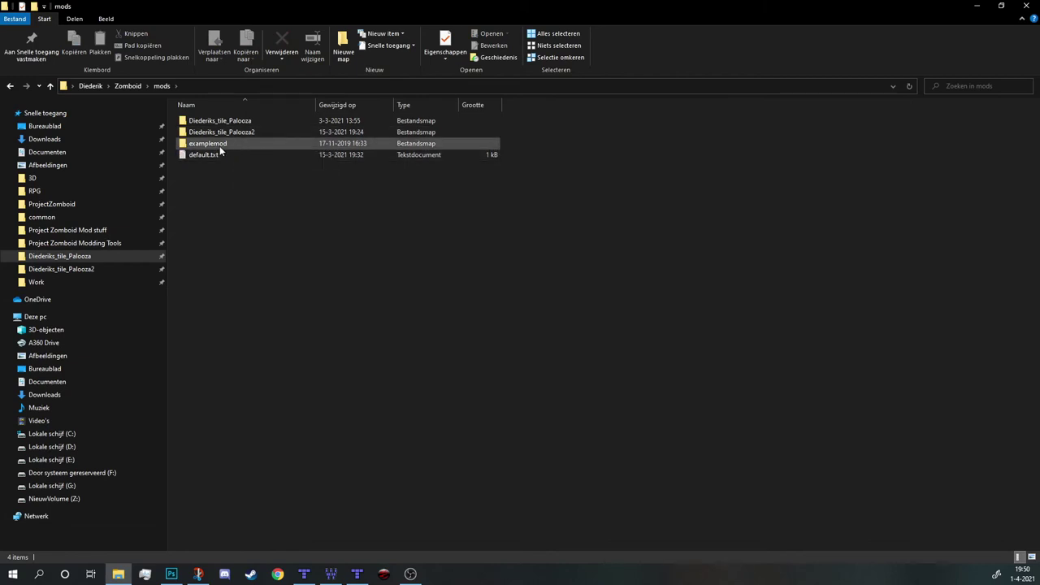
- Duplicate the examplemod folder within the mods folder, keeping the copy's default name
click(220, 145)
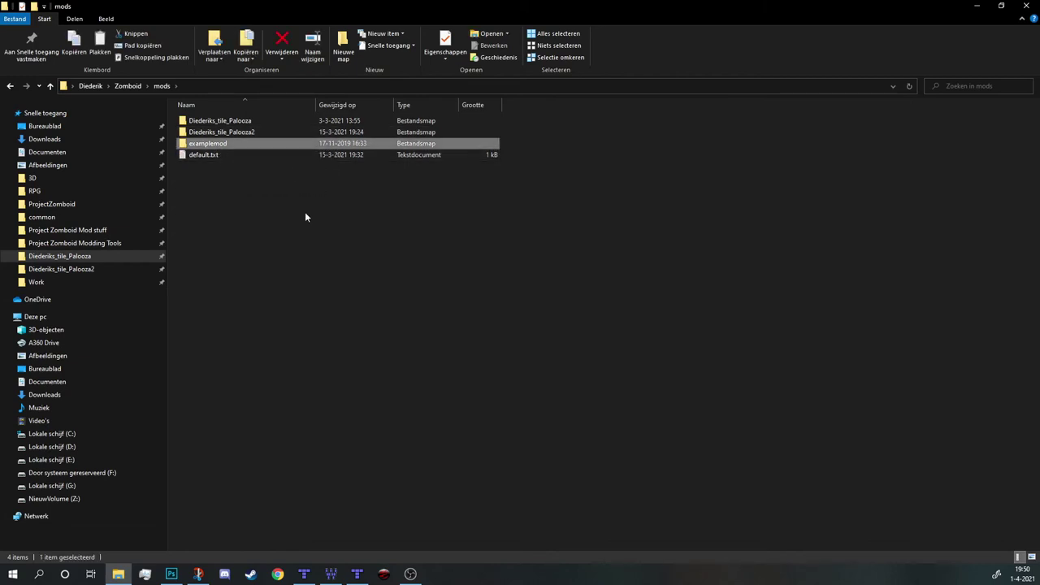
key(ctrl+c)
key(ctrl+v)
key(F2)
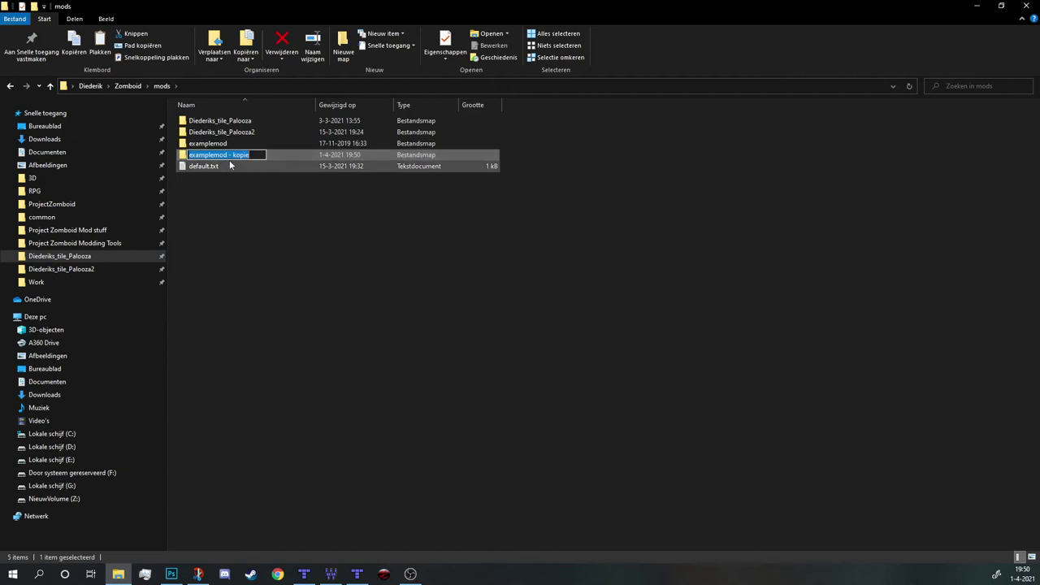
click(272, 204)
click(248, 155)
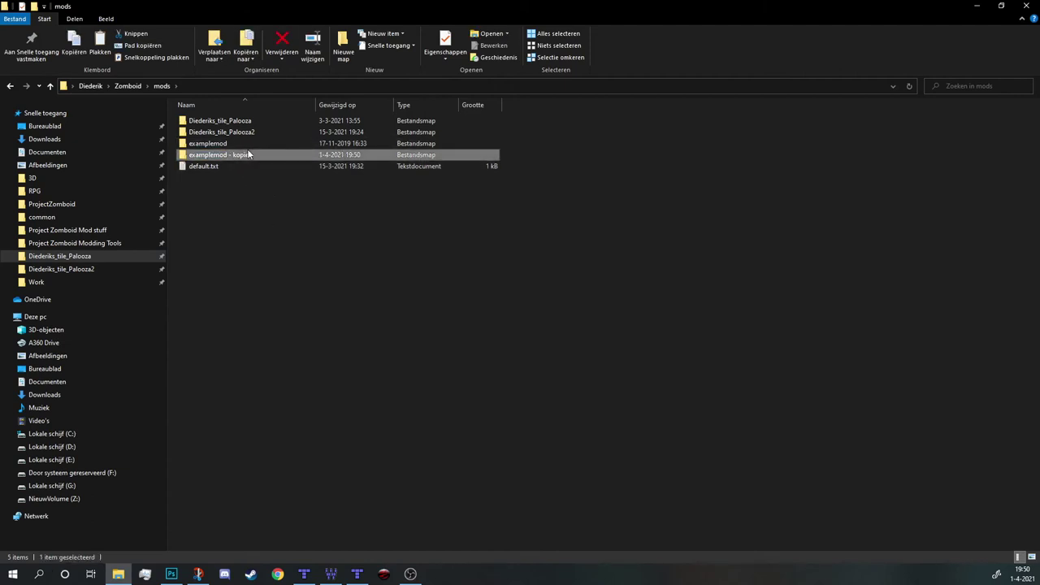
- Compare the media folder of the examplemod copy with the media and texturepacks folders of the Diederiks_tile_Palooza mod
double_click(248, 155)
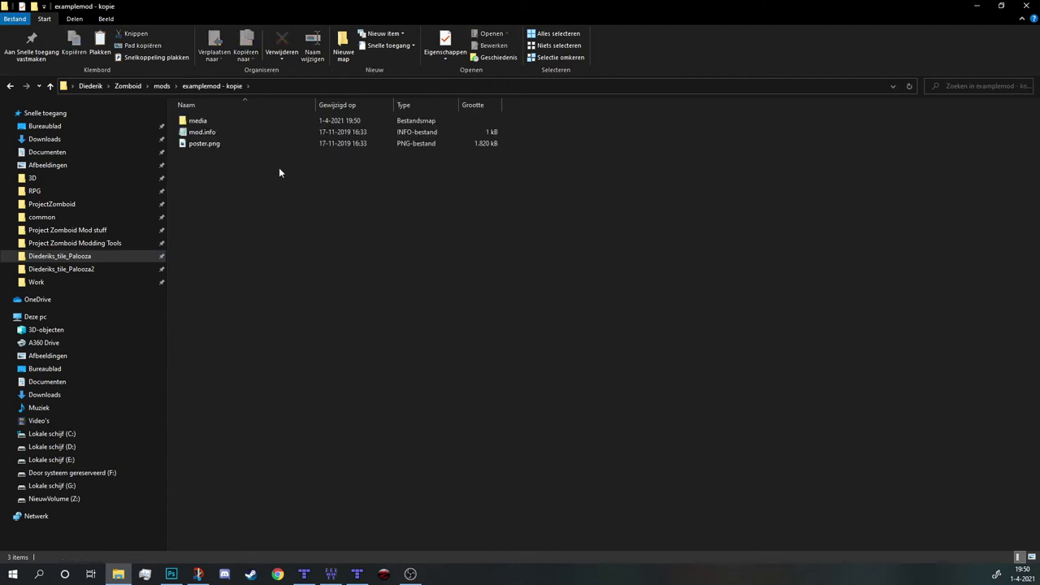
double_click(236, 122)
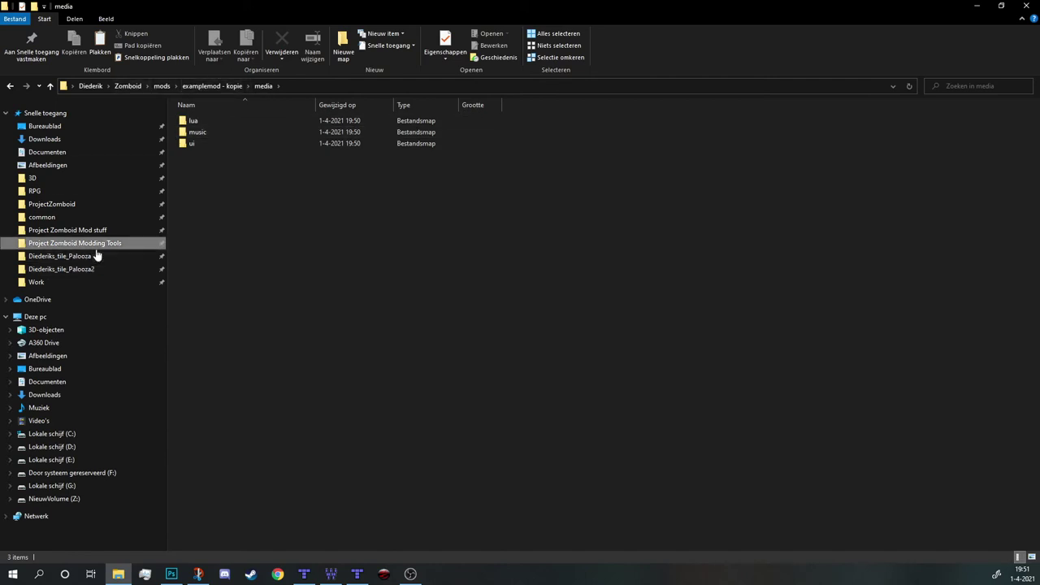
click(111, 256)
double_click(215, 121)
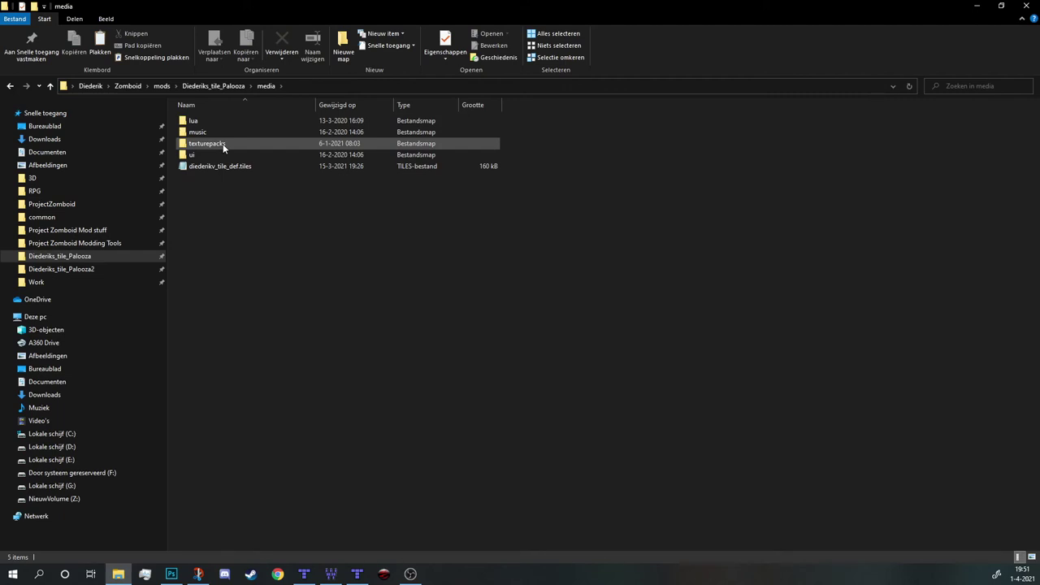
double_click(223, 145)
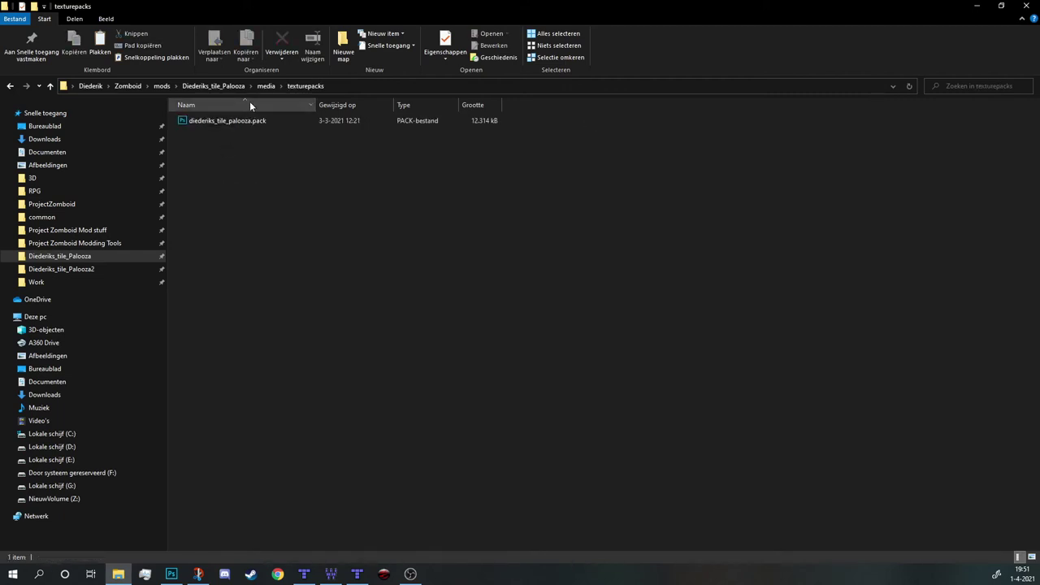
click(231, 86)
click(165, 86)
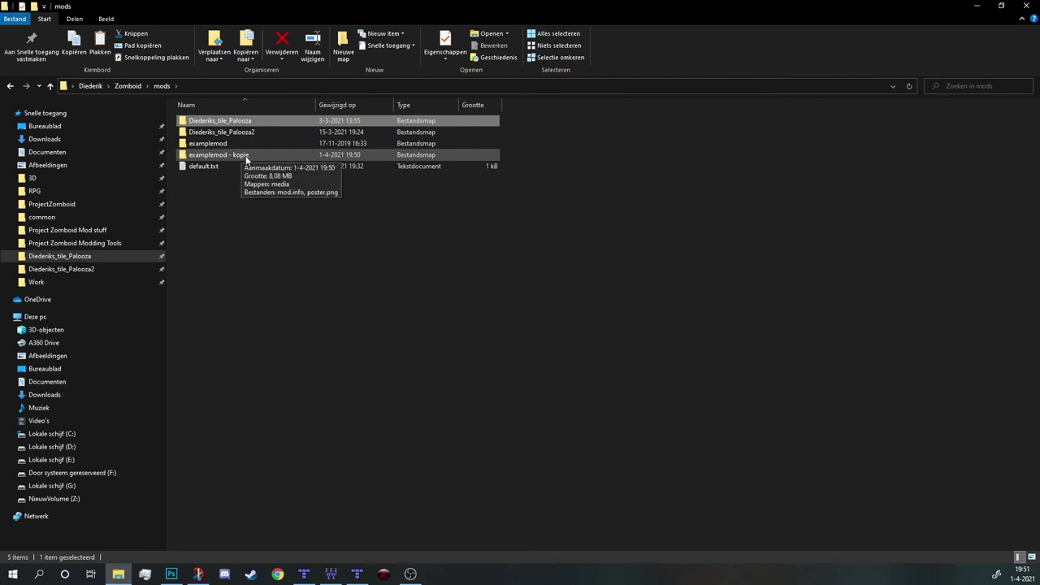
- Create a folder named texturepacks inside the media folder of the examplemod copy
double_click(244, 156)
double_click(220, 119)
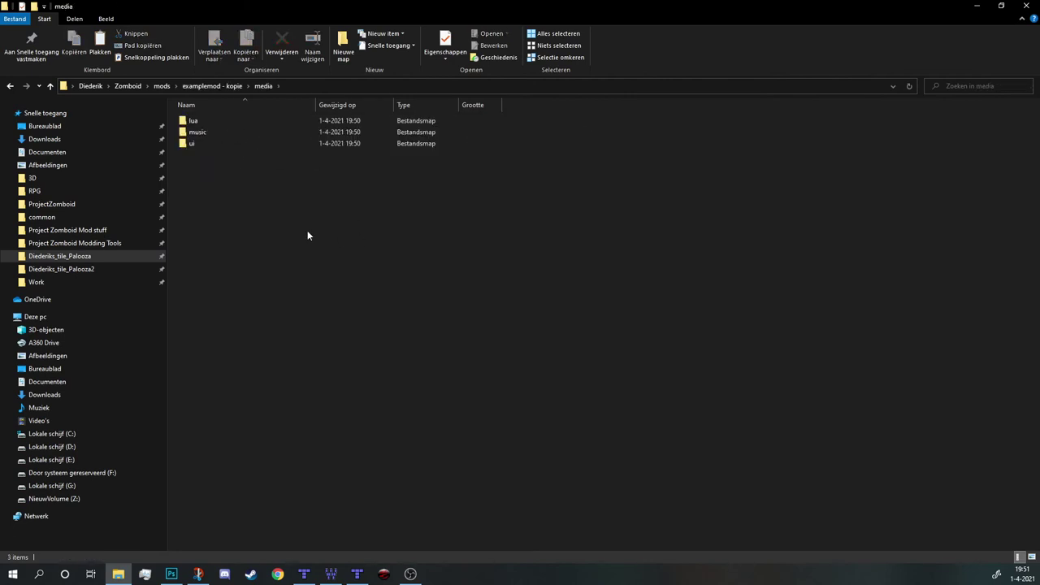
right_click(307, 230)
mouse_move(246, 385)
click(331, 388)
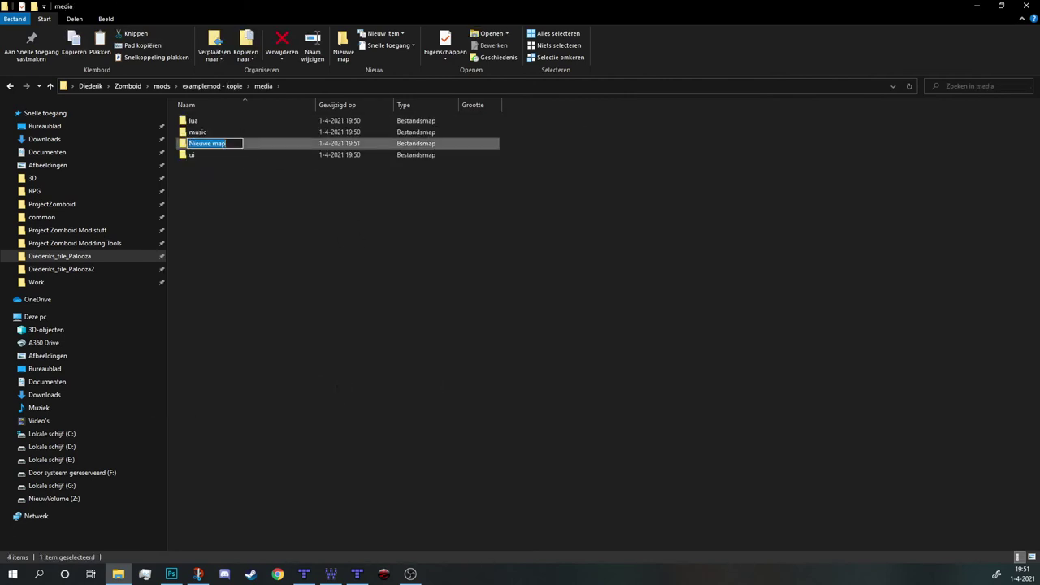
text(texturepacks)
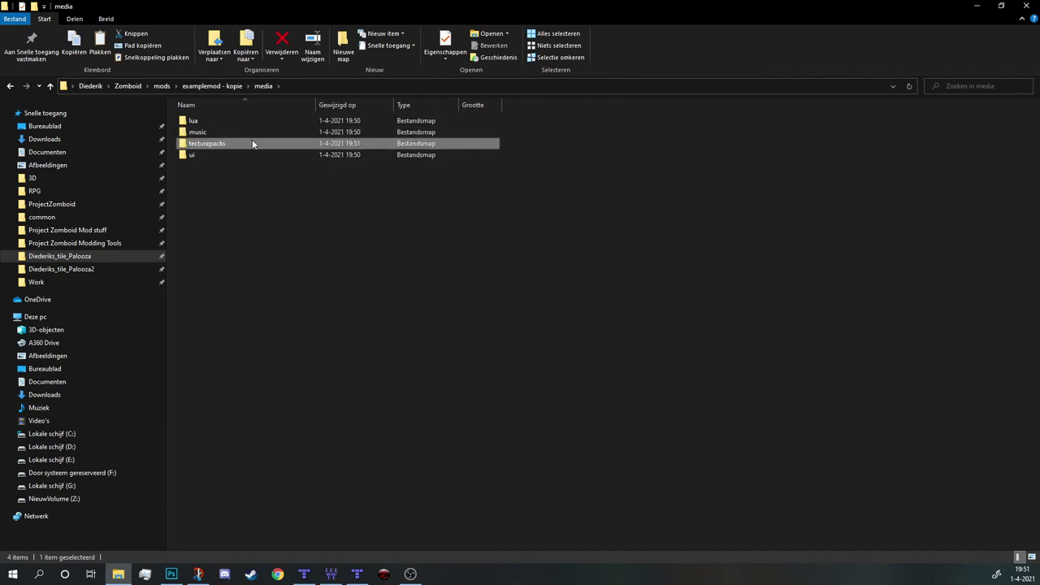
- Copy diederiks_tile_palooza.pack from the diederiks_tile_palooza_pack_maker folder in Tiles into the new texturepacks folder of the examplemod copy
double_click(210, 143)
click(114, 244)
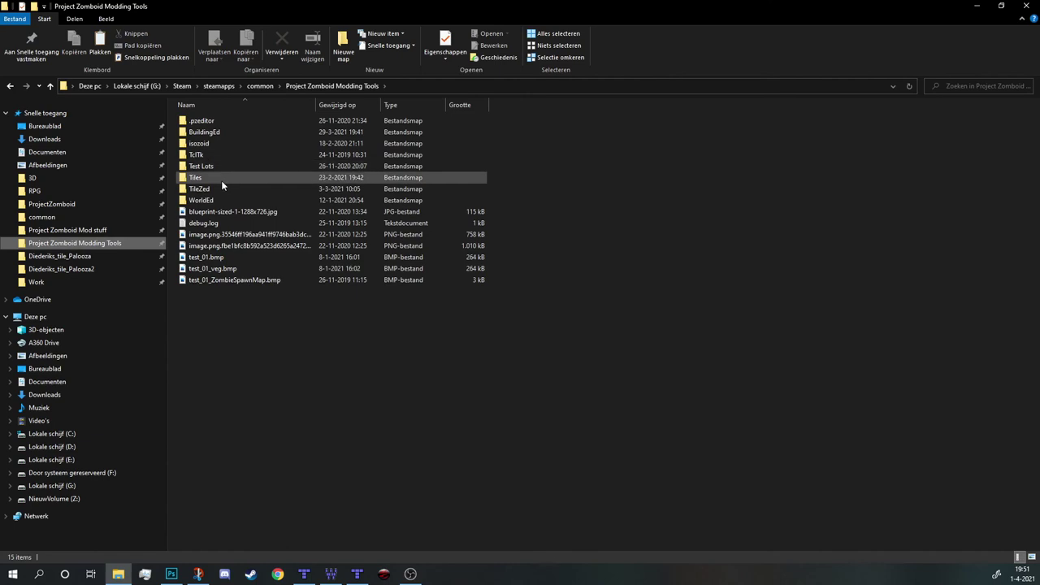
double_click(221, 179)
double_click(221, 133)
click(953, 138)
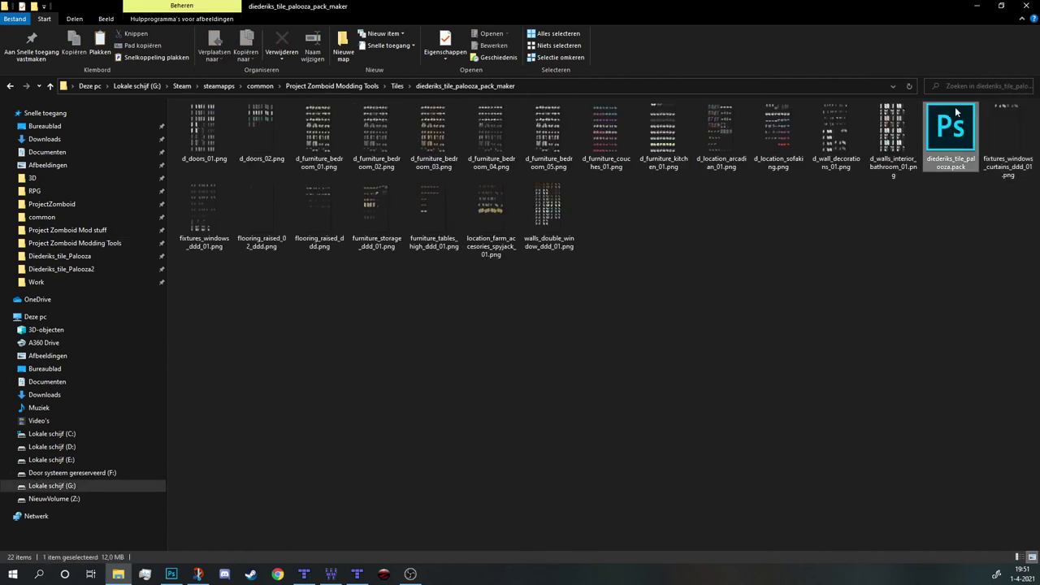
click(9, 86)
click(10, 87)
click(10, 86)
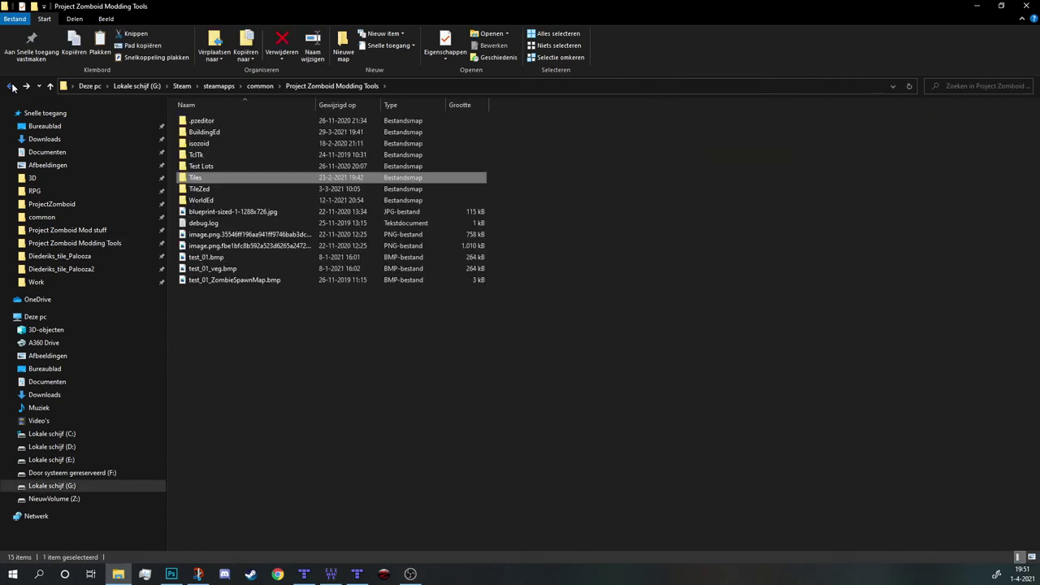
key(ctrl+v)
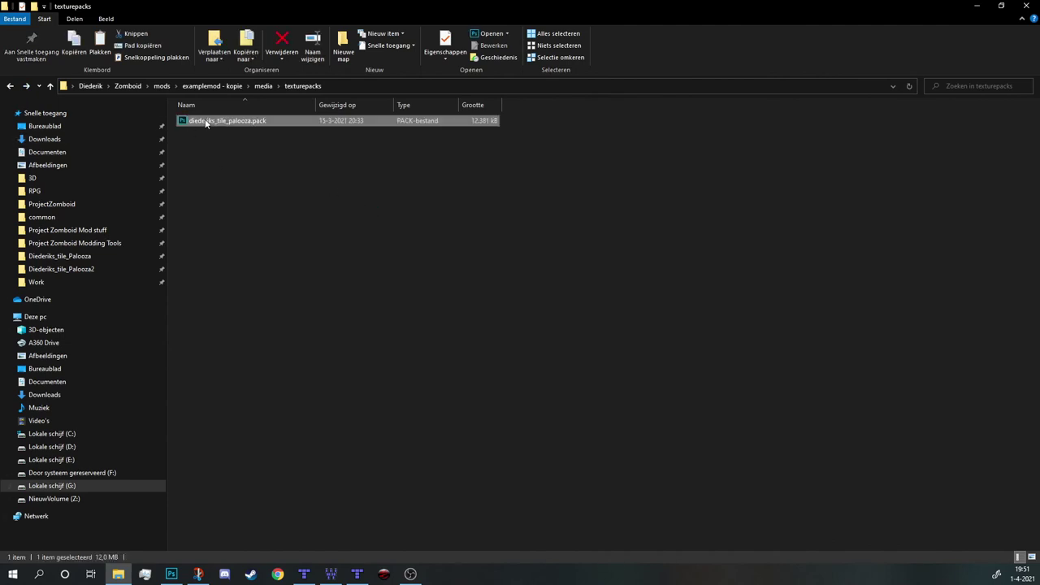
- Using the pack file's name without its extension, add the line pack=diederiks_tile_palooza below the url line in the examplemod copy's mod.info
key(F2)
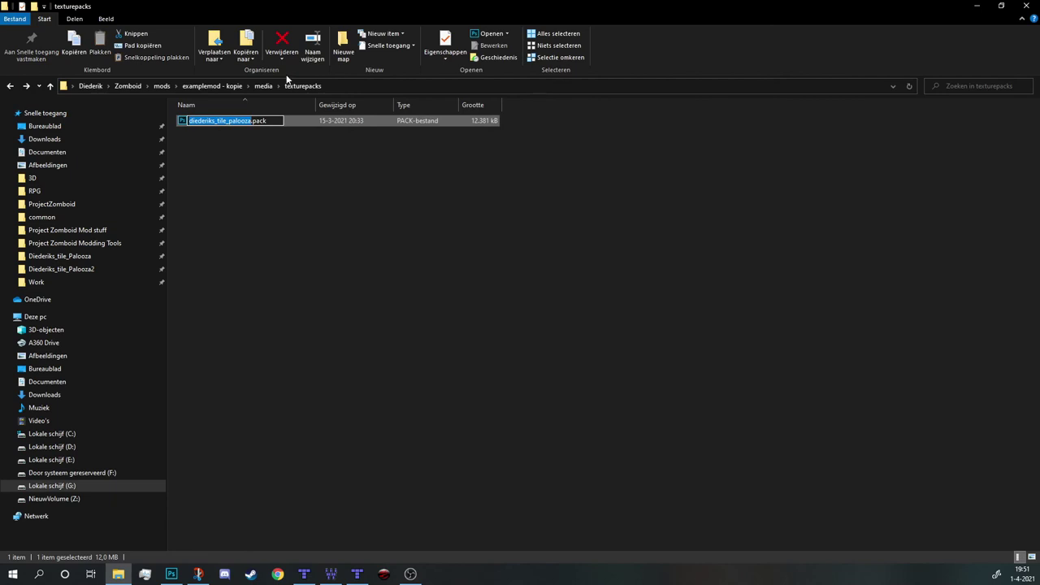
click(241, 87)
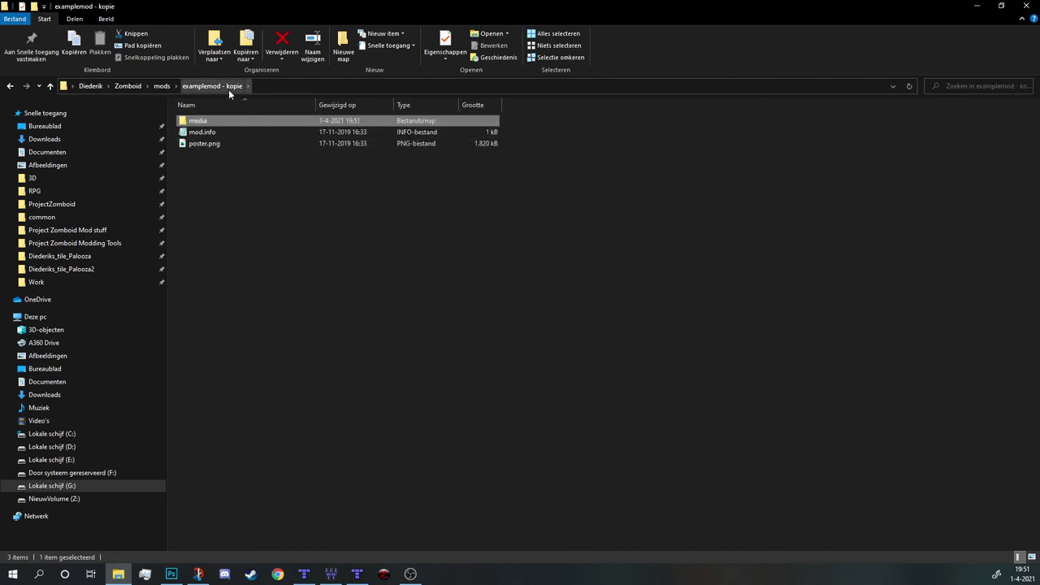
double_click(218, 132)
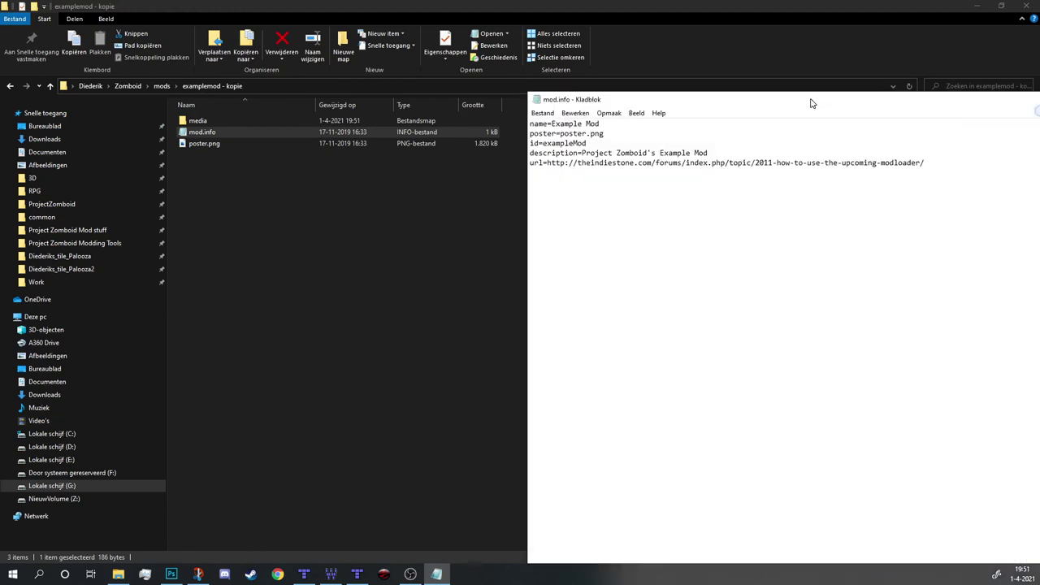
drag(811, 102, 399, 19)
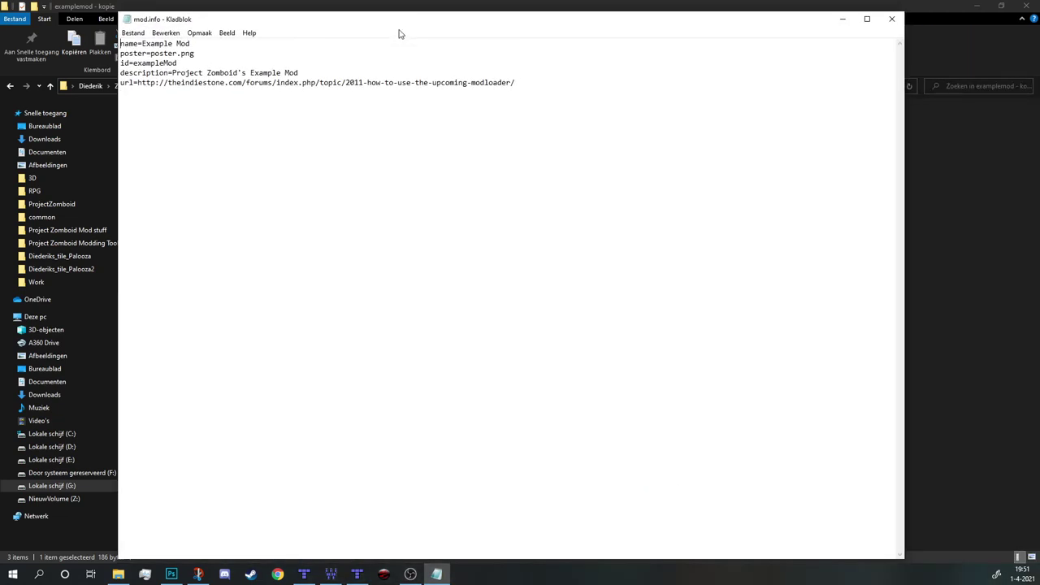
click(584, 77)
key(Return)
text(pack=diederiks_tile_palooza)
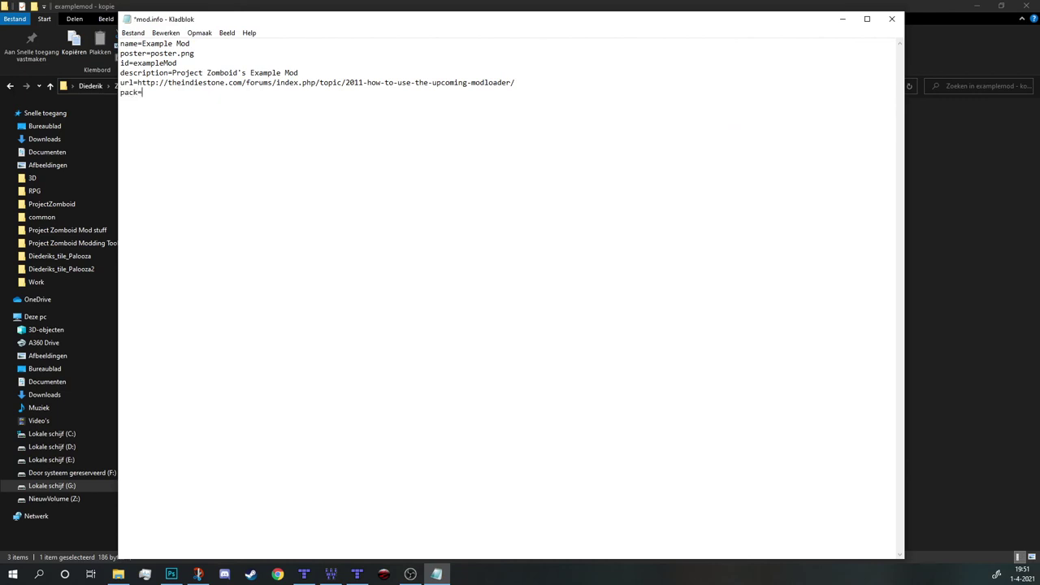